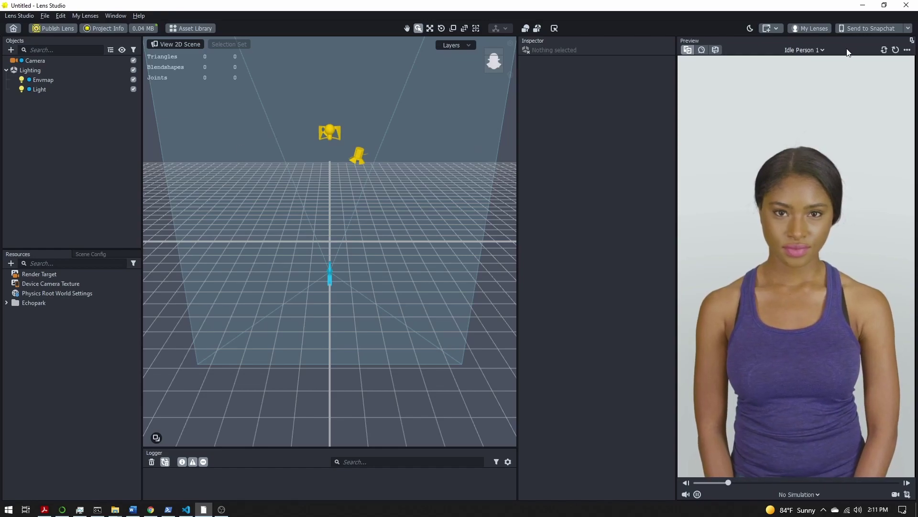
Switch the preview to back-camera mode playing the Beach world video
{"action": "left_click", "coordinate": [885, 50]}
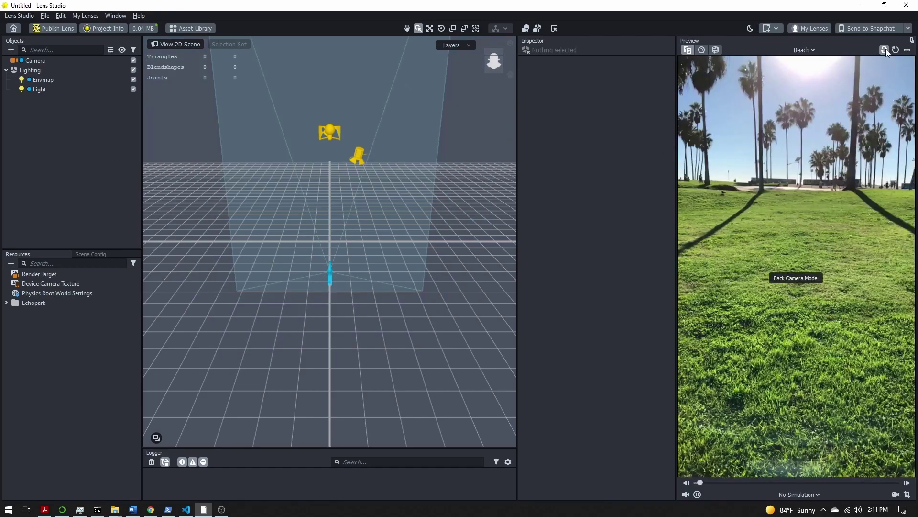
{"action": "left_click", "coordinate": [803, 50]}
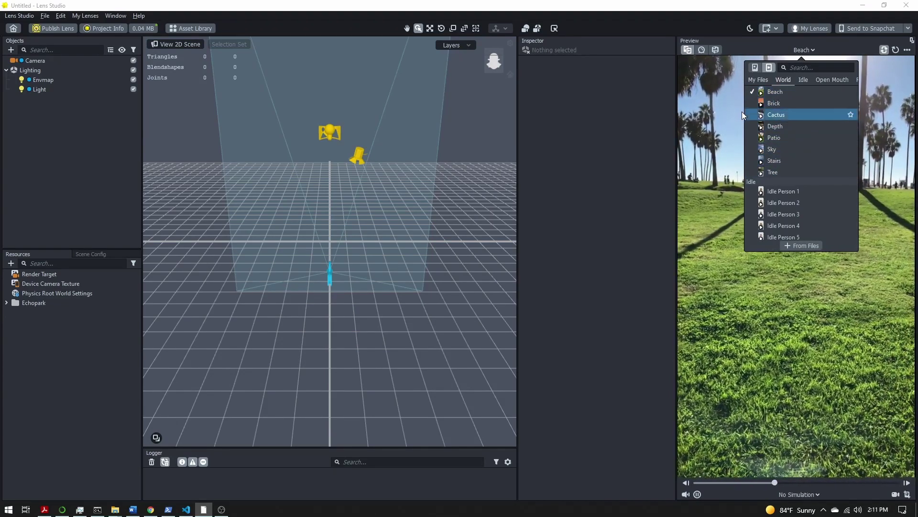
{"action": "left_click", "coordinate": [723, 117]}
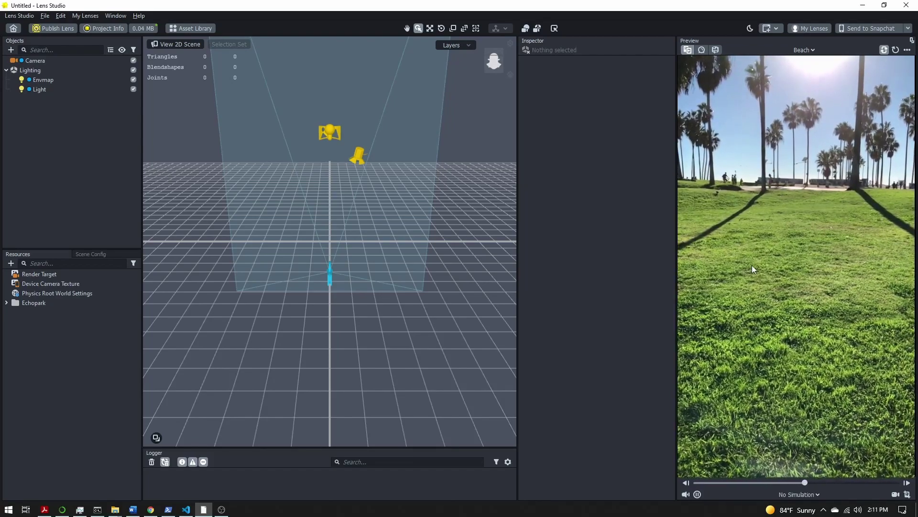
Add a Helper Scripts World Object Controller, expand it, and select its Red_Panda_FBX child
{"action": "left_click", "coordinate": [11, 49]}
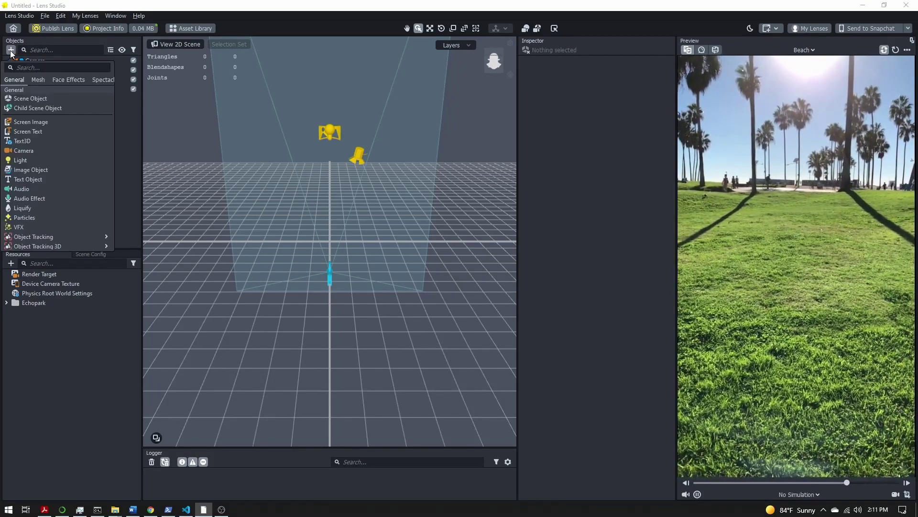
{"action": "scroll", "coordinate": [59, 181], "scroll_direction": "down", "scroll_amount": 3}
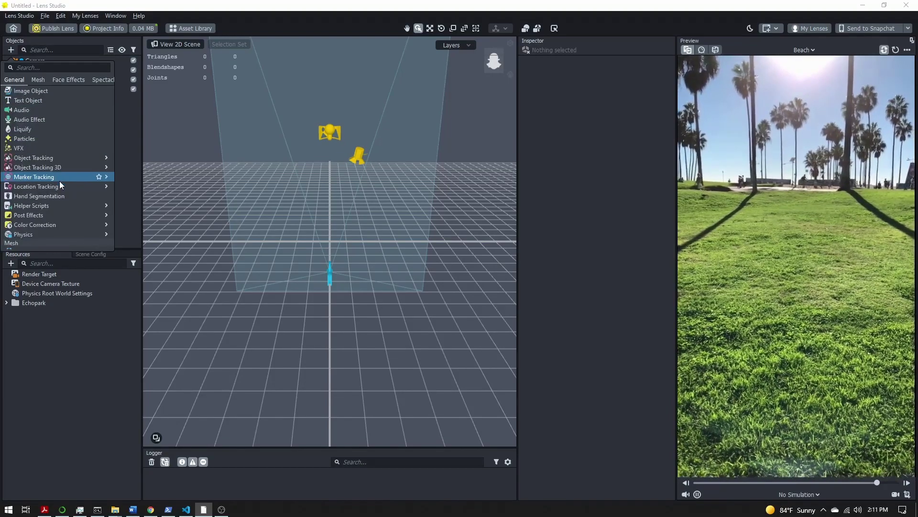
{"action": "mouse_move", "coordinate": [65, 203]}
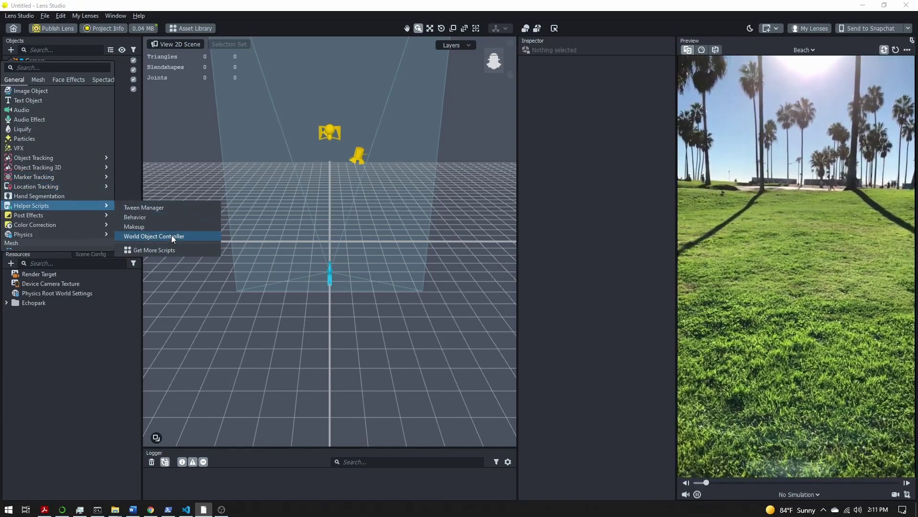
{"action": "left_click", "coordinate": [172, 237]}
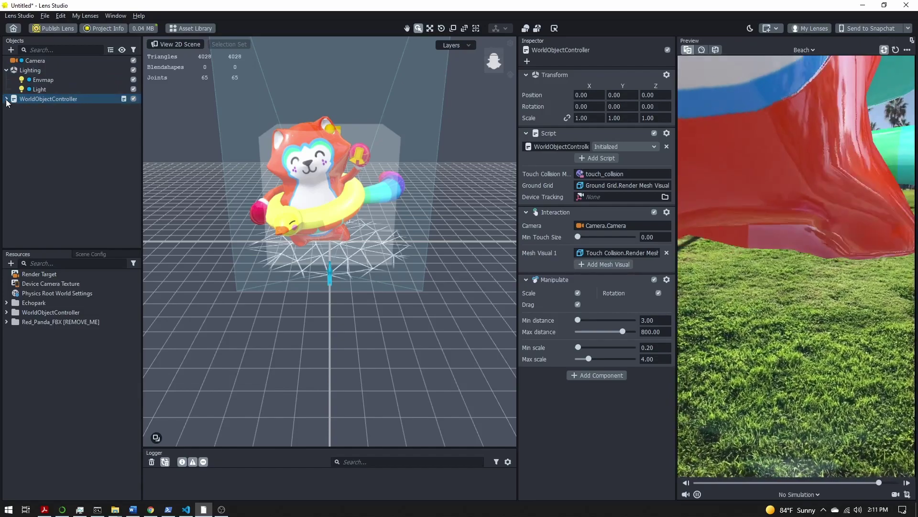
{"action": "left_click", "coordinate": [6, 99]}
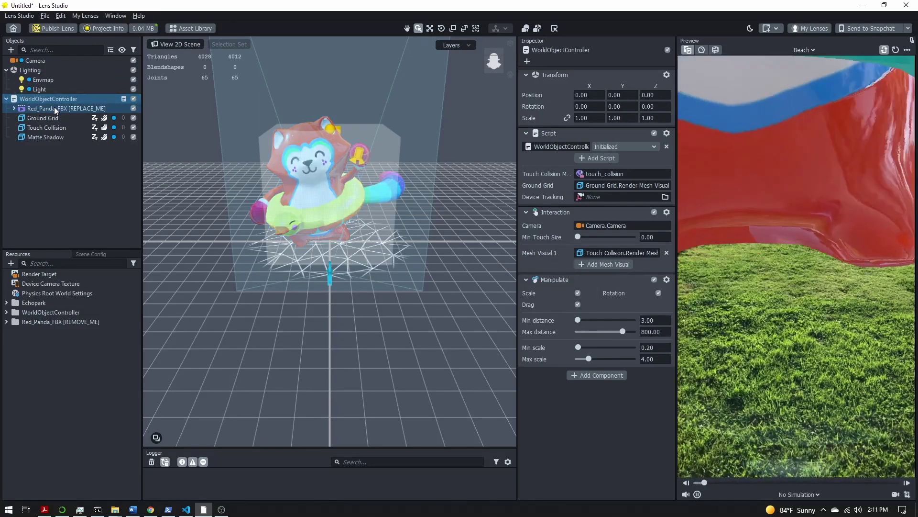
{"action": "left_click", "coordinate": [56, 109]}
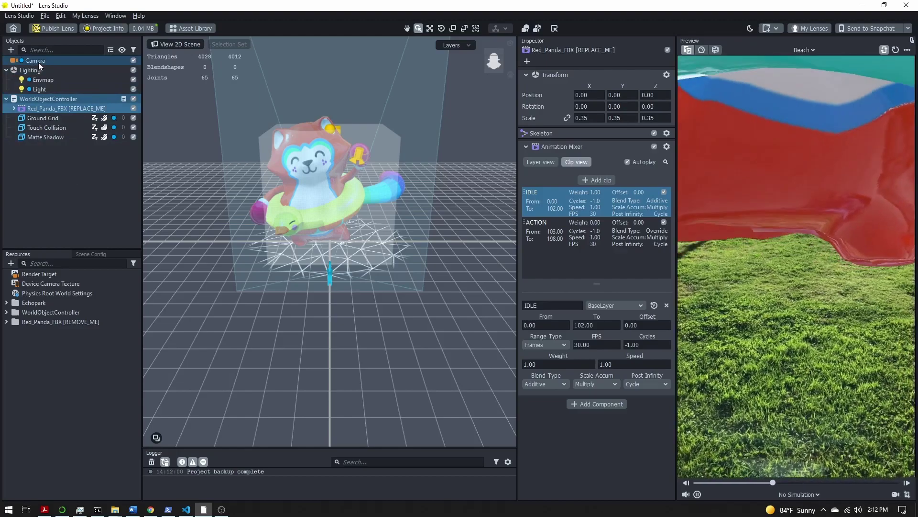
Add a Device Tracking component to the Camera and enable Use Native AR
{"action": "left_click", "coordinate": [38, 62]}
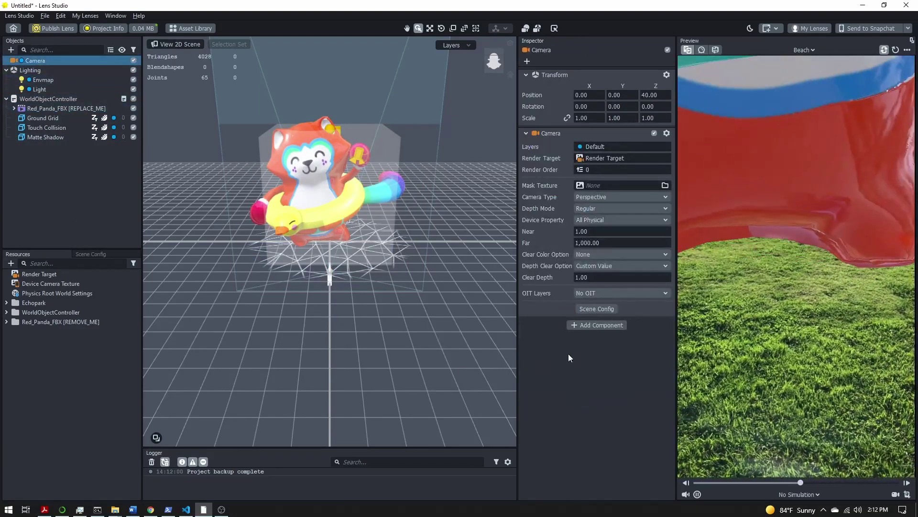
{"action": "left_click", "coordinate": [601, 325]}
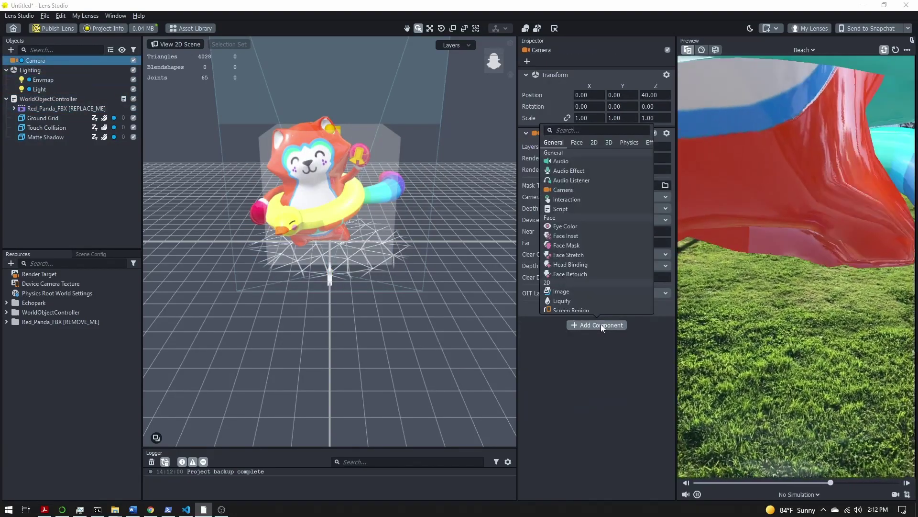
{"action": "scroll", "coordinate": [595, 245], "scroll_direction": "down", "scroll_amount": 6}
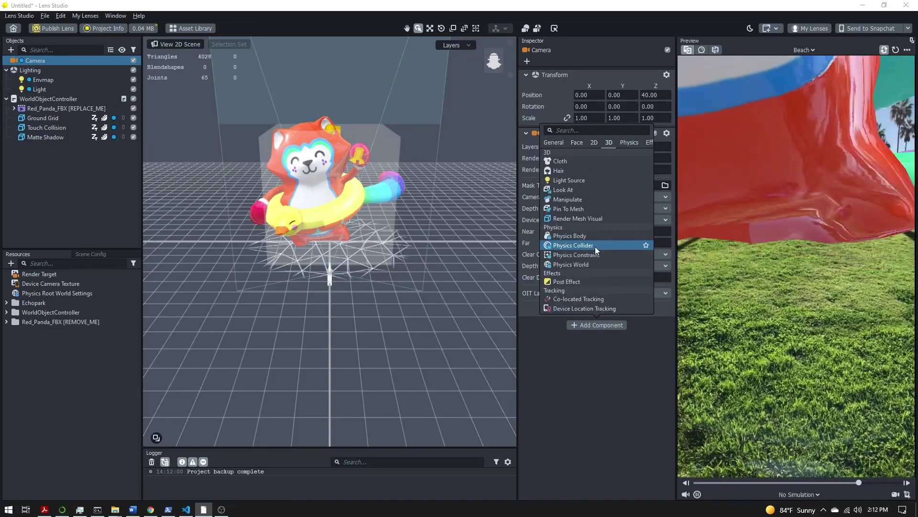
{"action": "scroll", "coordinate": [595, 246], "scroll_direction": "down", "scroll_amount": 3}
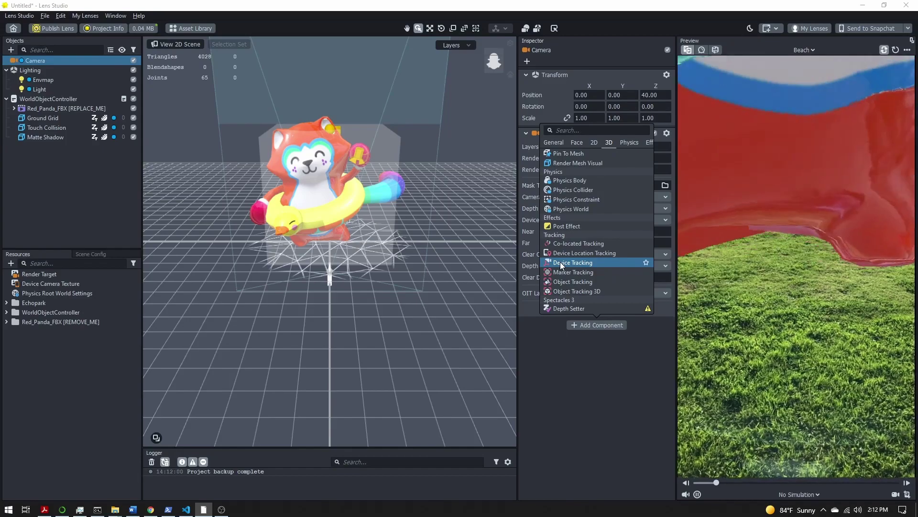
{"action": "left_click", "coordinate": [570, 263]}
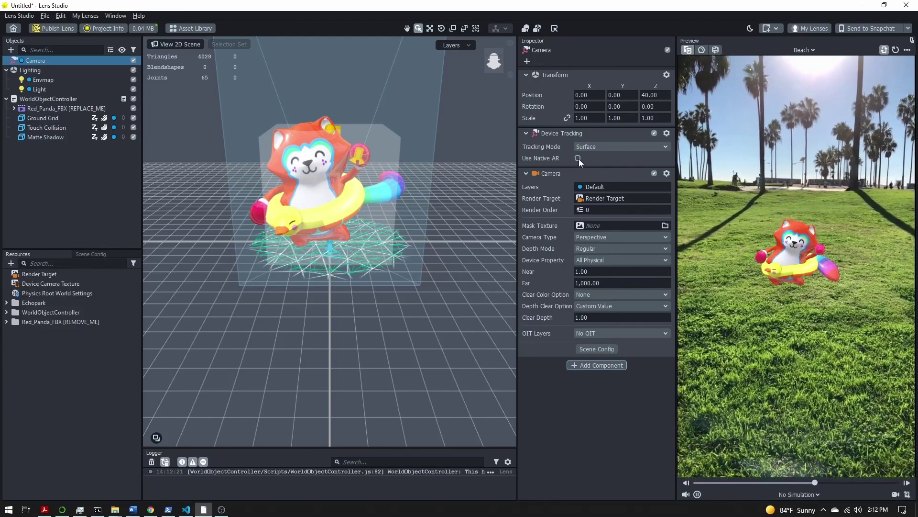
{"action": "left_click", "coordinate": [578, 158]}
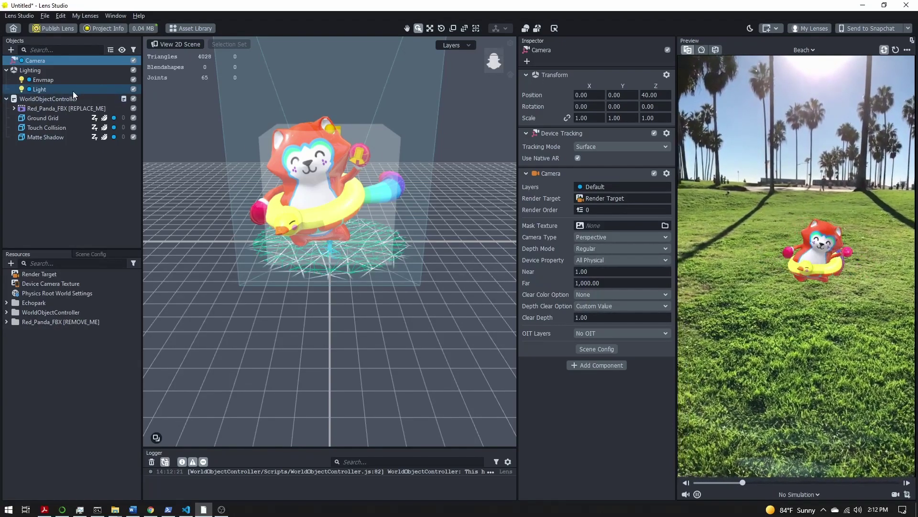
Set the WorldObjectController's Device Tracking input to Camera : Device Tracking
{"action": "left_click", "coordinate": [45, 99]}
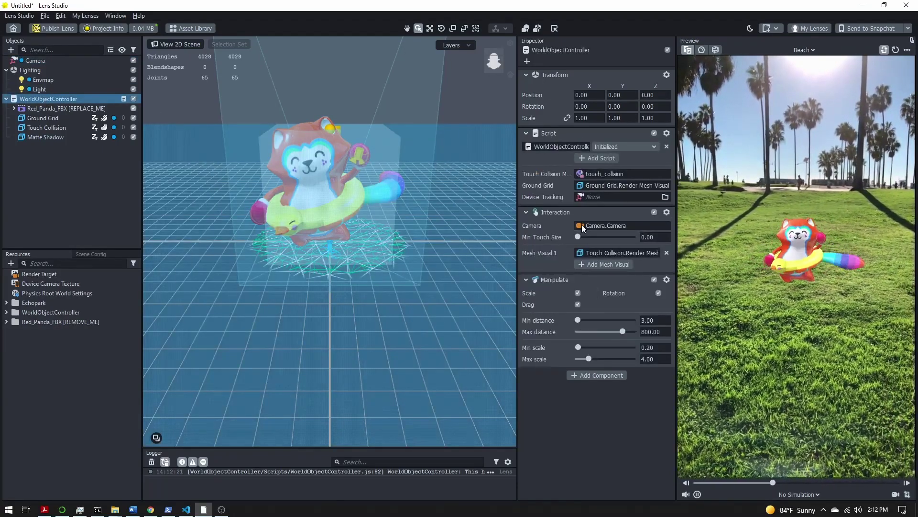
{"action": "left_click", "coordinate": [598, 196]}
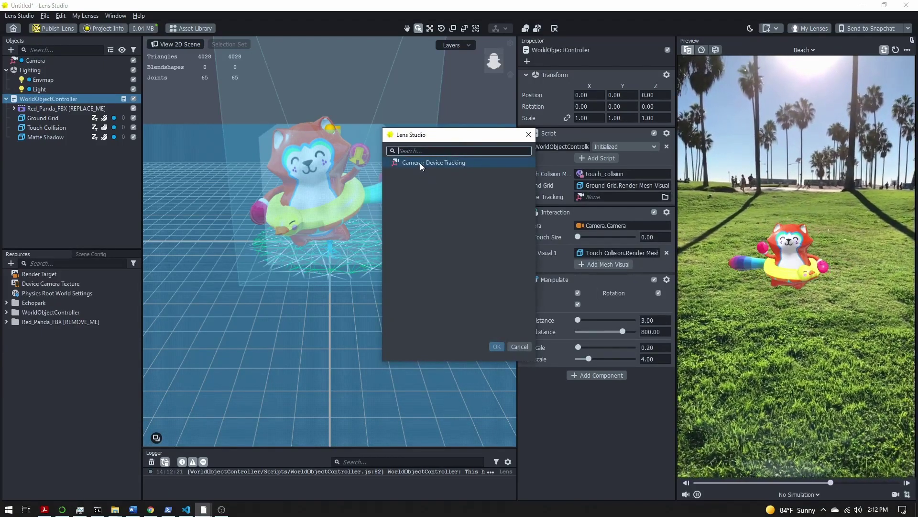
{"action": "double_click", "coordinate": [417, 161]}
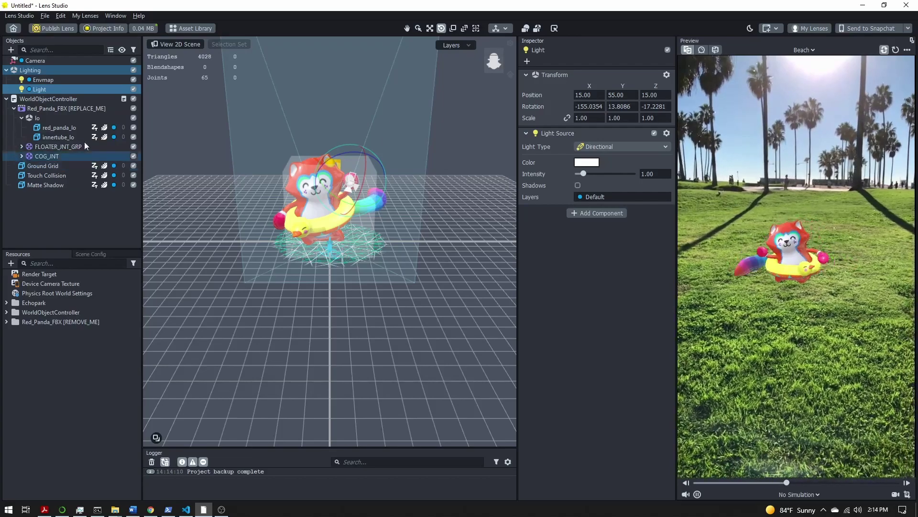
Select Red_Panda_FBX and set its linked Transform Scale to 12
{"action": "left_click", "coordinate": [62, 99]}
{"action": "left_click", "coordinate": [71, 110]}
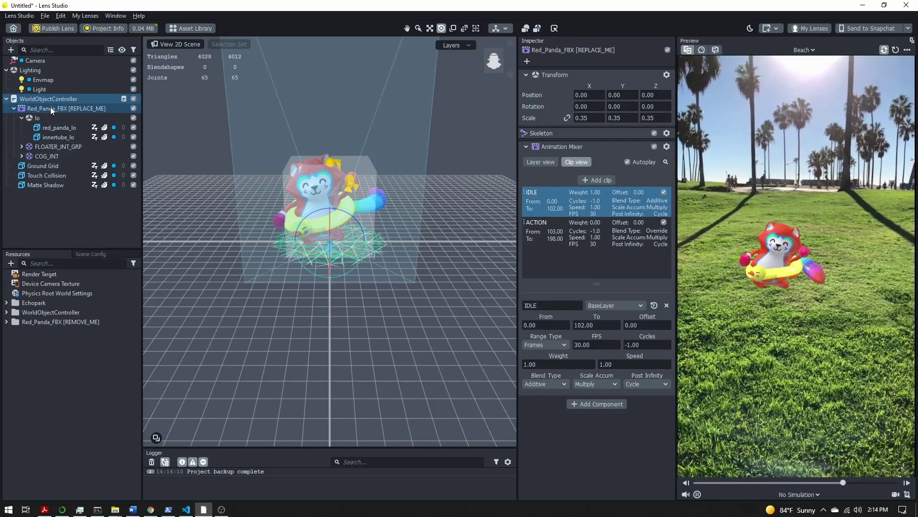
{"action": "left_click", "coordinate": [45, 99]}
{"action": "left_click", "coordinate": [52, 109]}
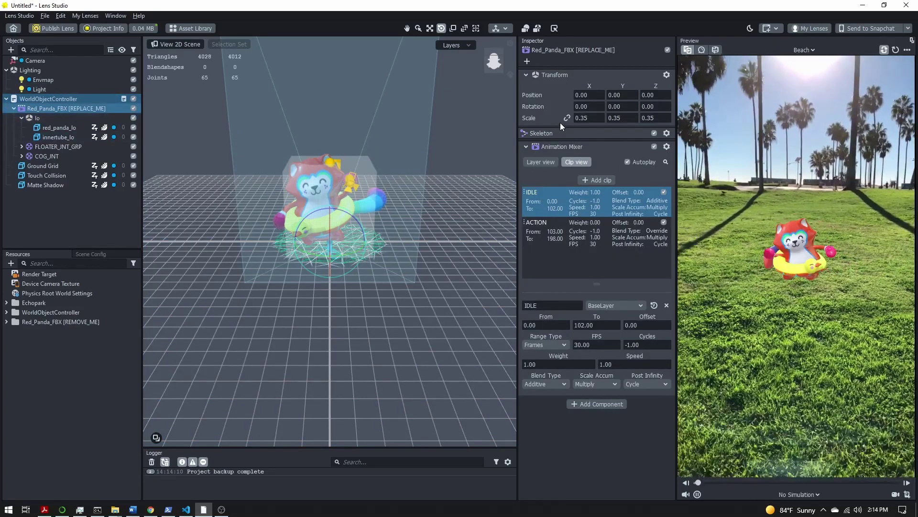
{"action": "left_click", "coordinate": [576, 117]}
{"action": "type", "text": "12"}
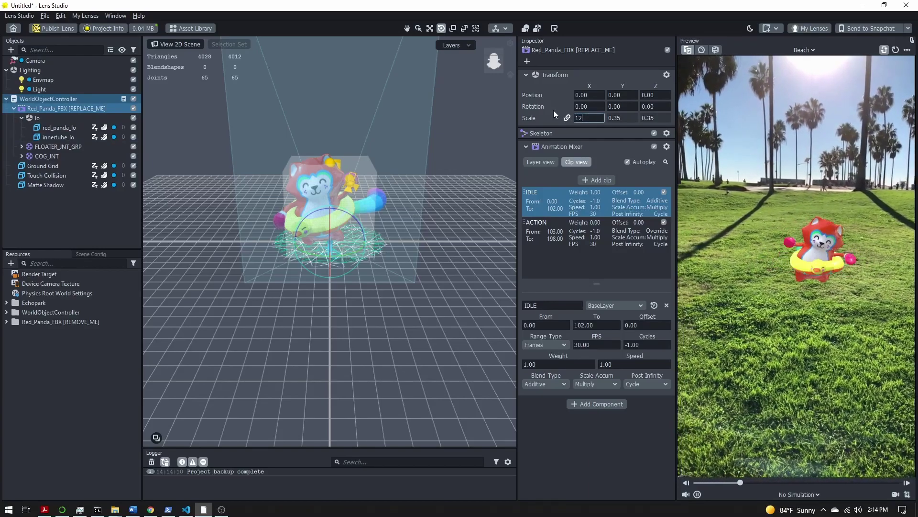
{"action": "key", "text": "Return"}
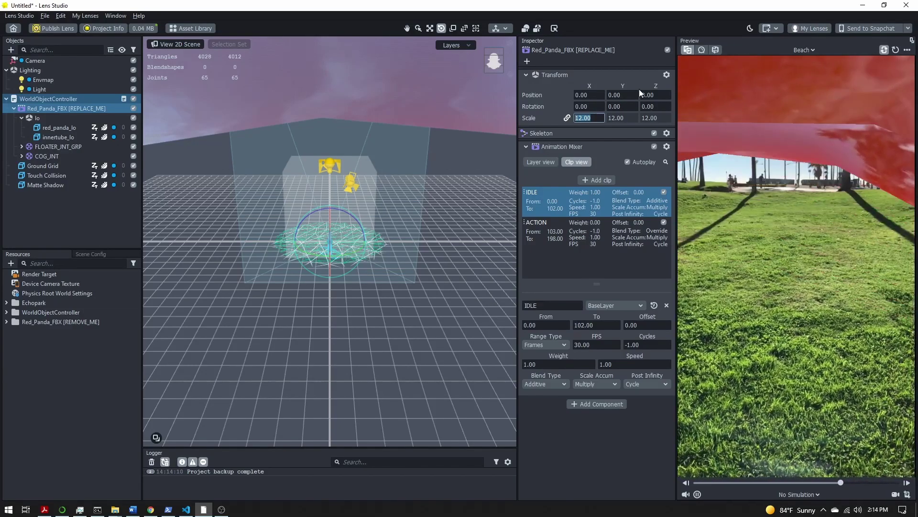
Move Red_Panda_FBX to Position Z -2,000 and orbit the Scene view toward it
{"action": "left_click", "coordinate": [651, 94]}
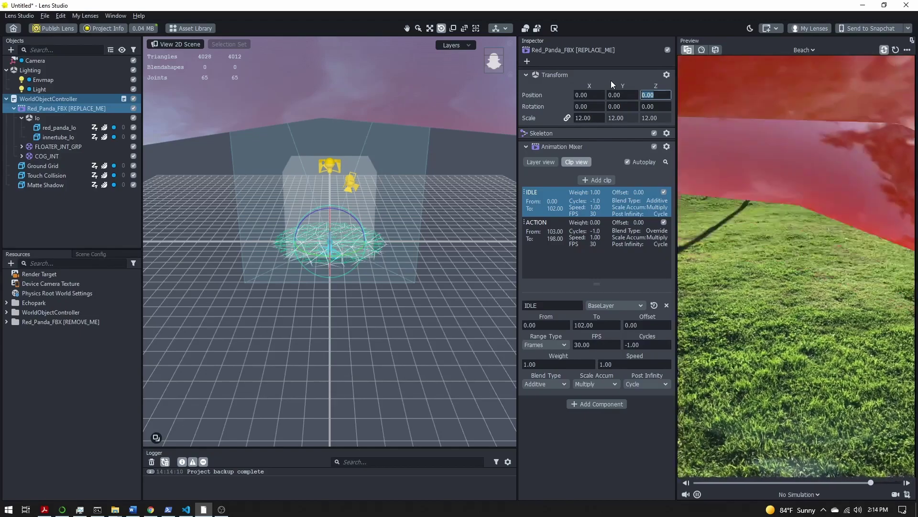
{"action": "type", "text": "-2,"}
{"action": "type", "text": "000"}
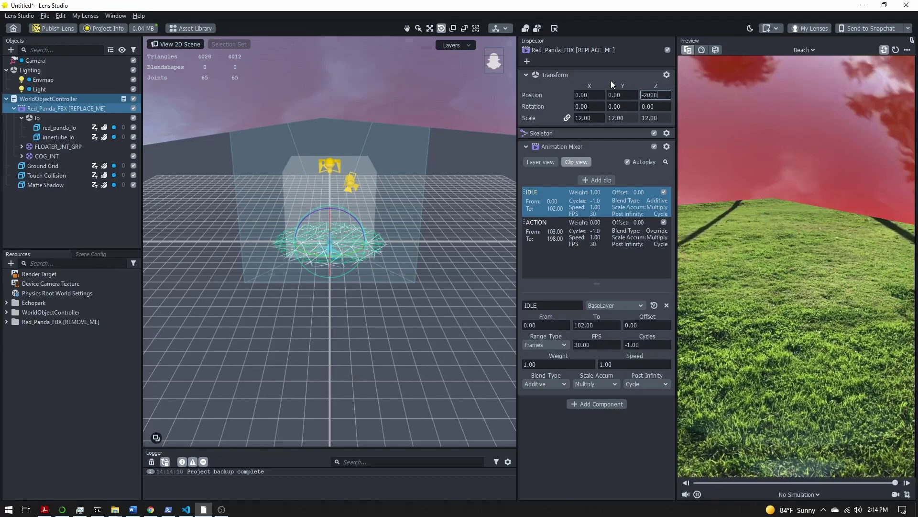
{"action": "key", "text": "Return"}
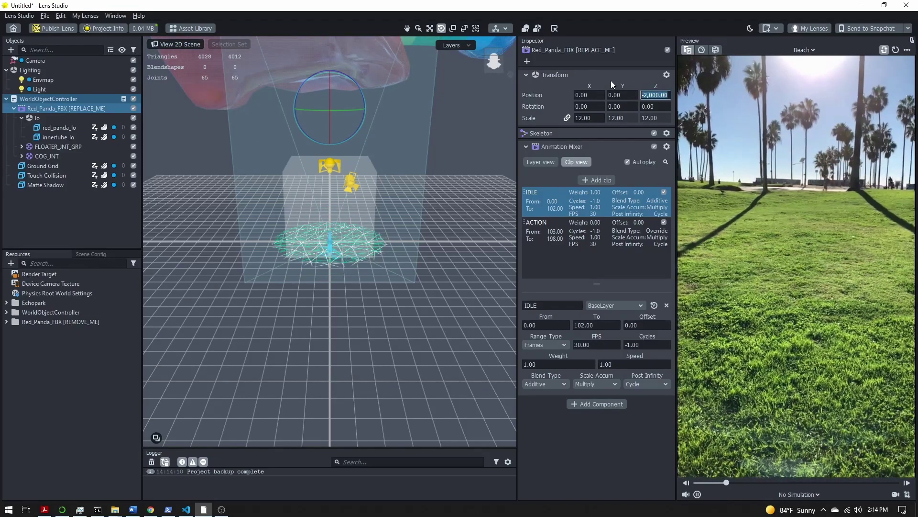
{"action": "left_click_drag", "start_coordinate": [433, 336], "coordinate": [323, 143], "text": "alt"}
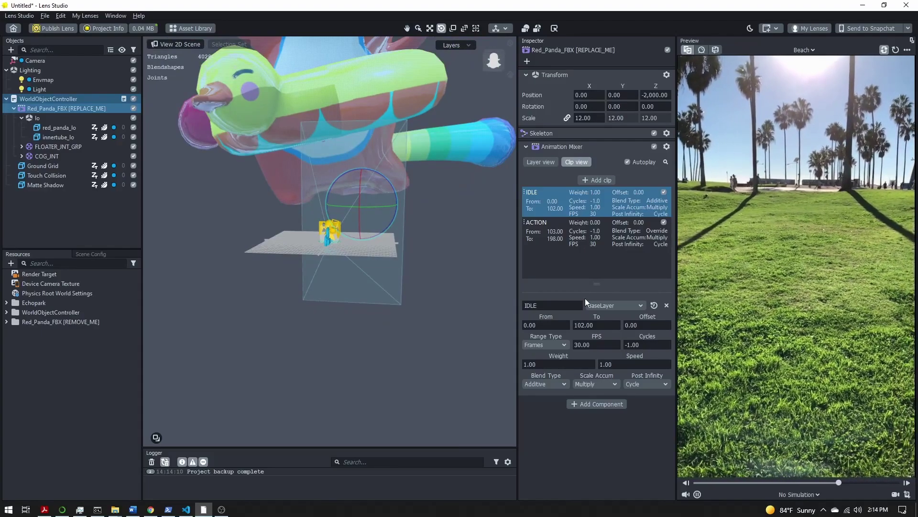
{"action": "left_click", "coordinate": [35, 61]}
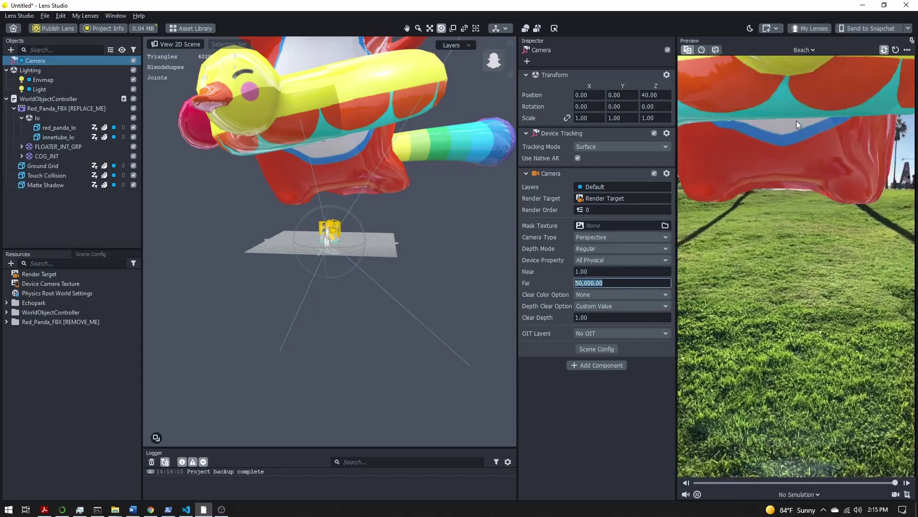
Reselect Red_Panda_FBX in the Objects panel
{"action": "left_click", "coordinate": [66, 108]}
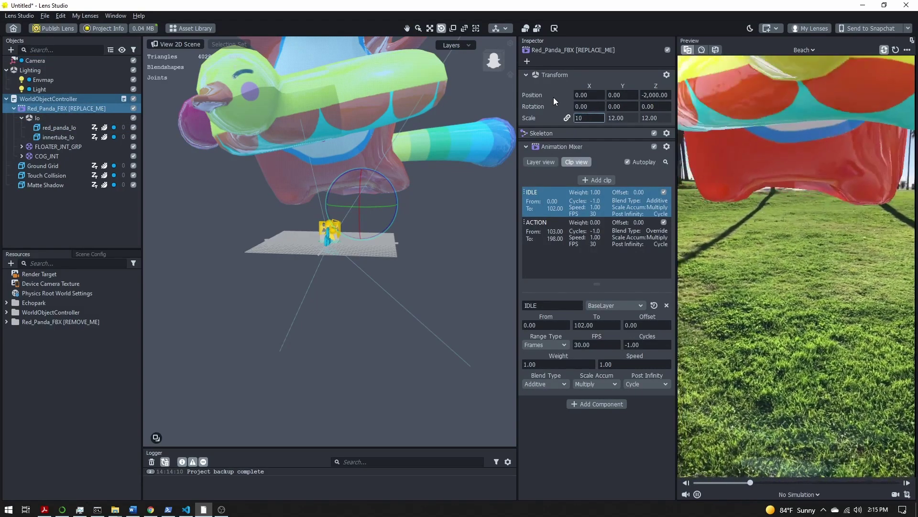
Reduce the panda's scale to 10, move it to Position Z -3,000, then deselect
{"action": "type", "text": "10"}
{"action": "key", "text": "Return"}
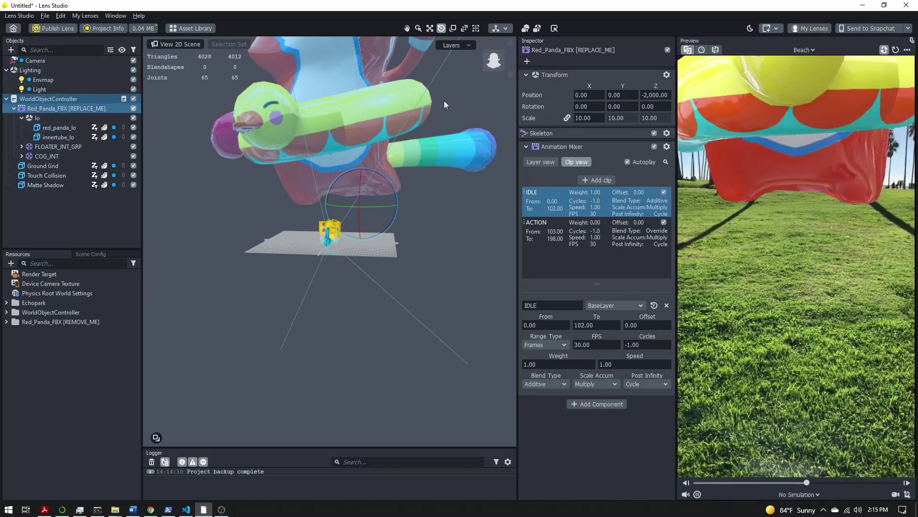
{"action": "left_click", "coordinate": [654, 94]}
{"action": "type", "text": "-1000"}
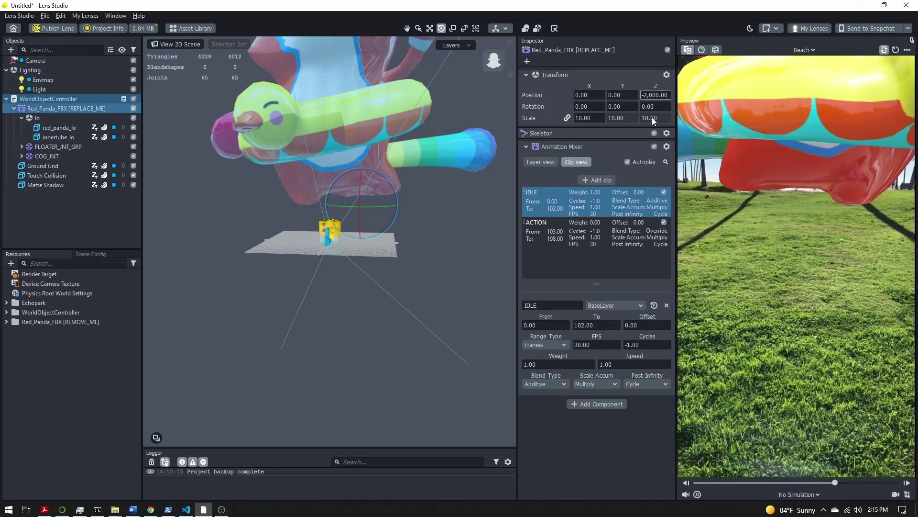
{"action": "key", "text": "Return"}
{"action": "left_click", "coordinate": [655, 94]}
{"action": "type", "text": "-3000"}
{"action": "key", "text": "Return"}
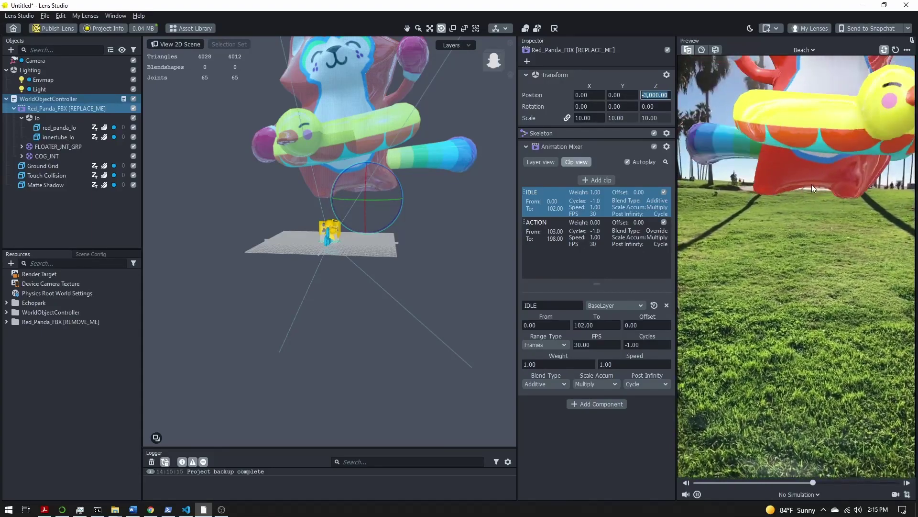
{"action": "left_click", "coordinate": [80, 228]}
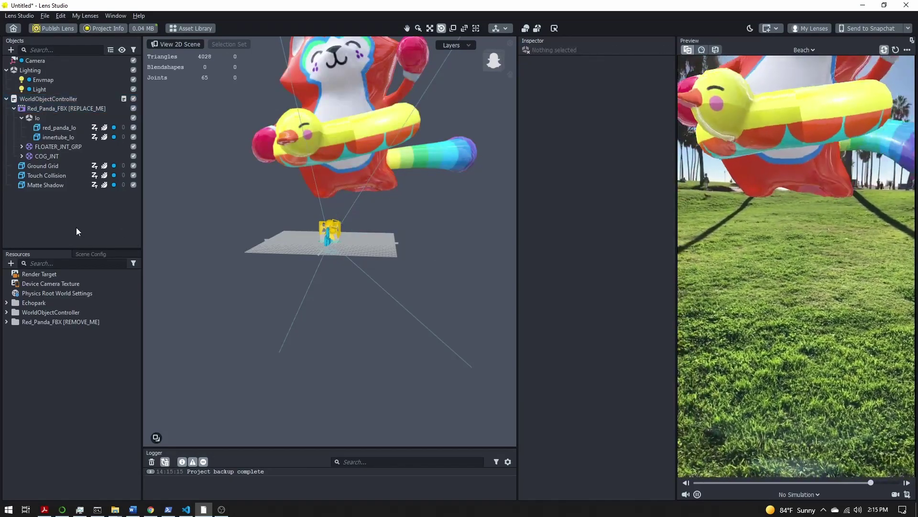
Add a Sky Segmentation texture via Texture > Segmentation Texture in Resources
{"action": "left_click", "coordinate": [11, 264]}
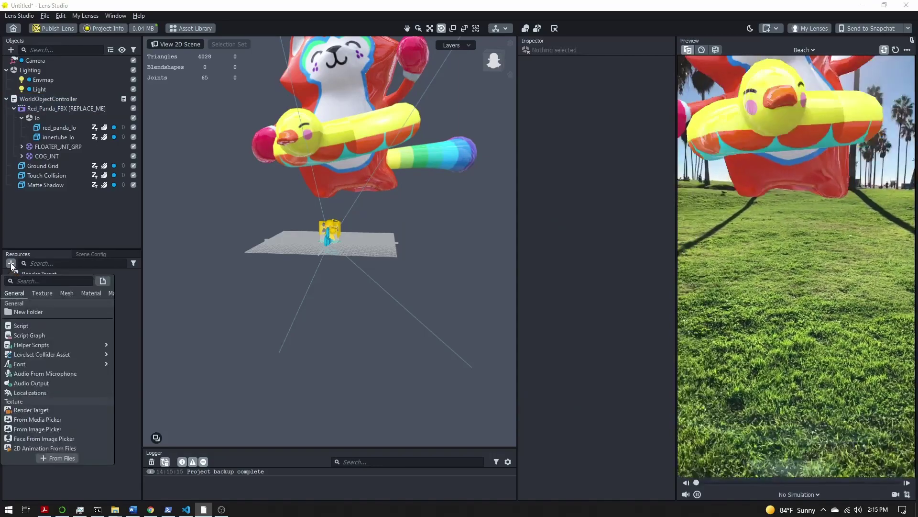
{"action": "scroll", "coordinate": [64, 370], "scroll_direction": "down", "scroll_amount": 5}
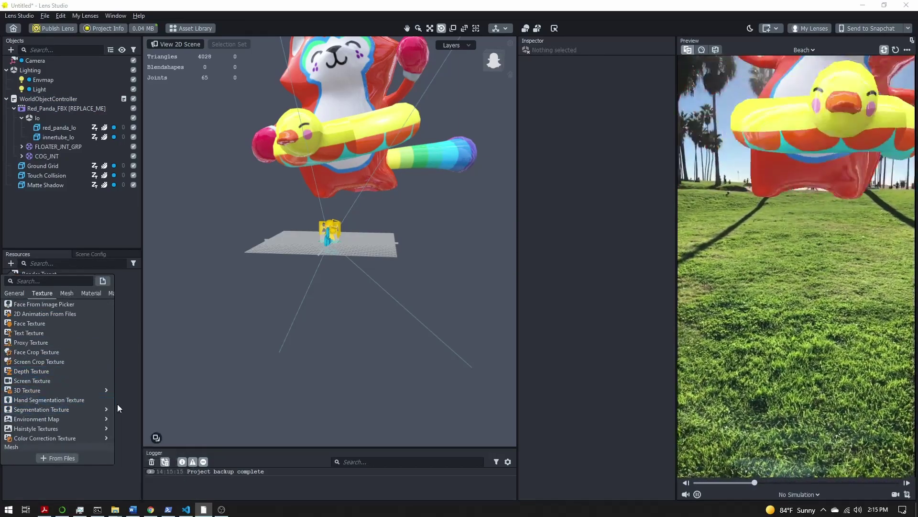
{"action": "mouse_move", "coordinate": [118, 408]}
{"action": "left_click", "coordinate": [136, 466]}
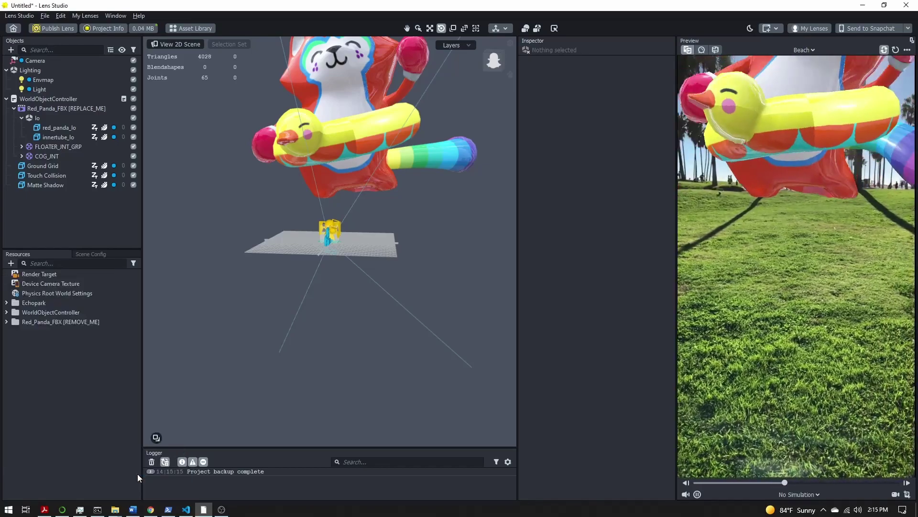
{"action": "left_click", "coordinate": [11, 263]}
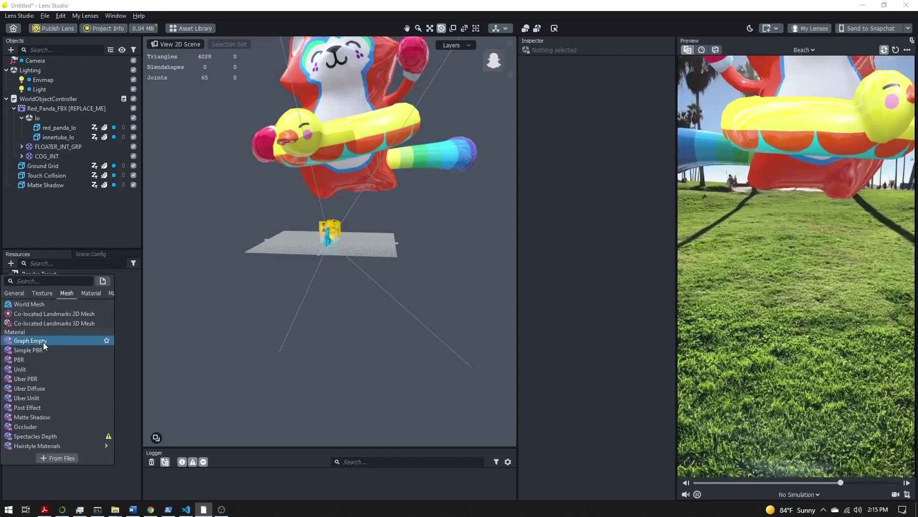
Create an Unlit material with Device Camera Texture as base and Sky Segmentation as opacity
{"action": "left_click", "coordinate": [22, 368]}
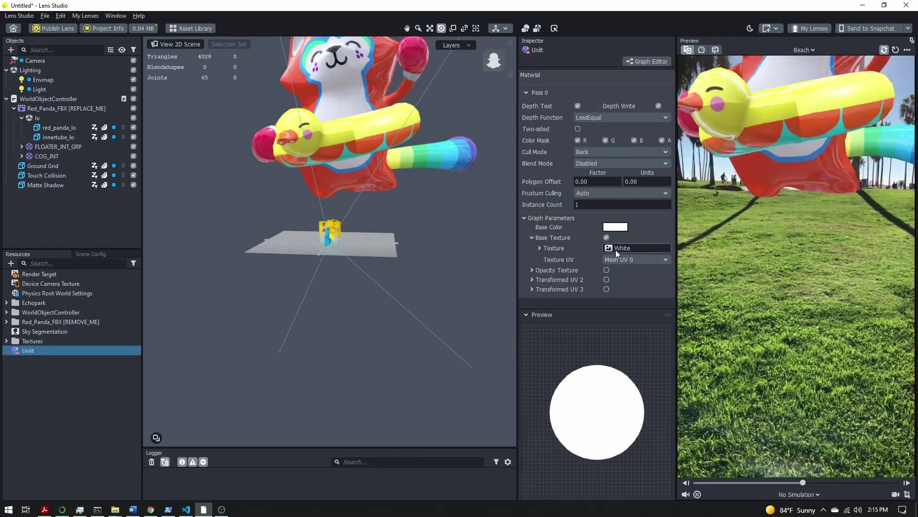
{"action": "left_click", "coordinate": [616, 249]}
{"action": "double_click", "coordinate": [433, 177]}
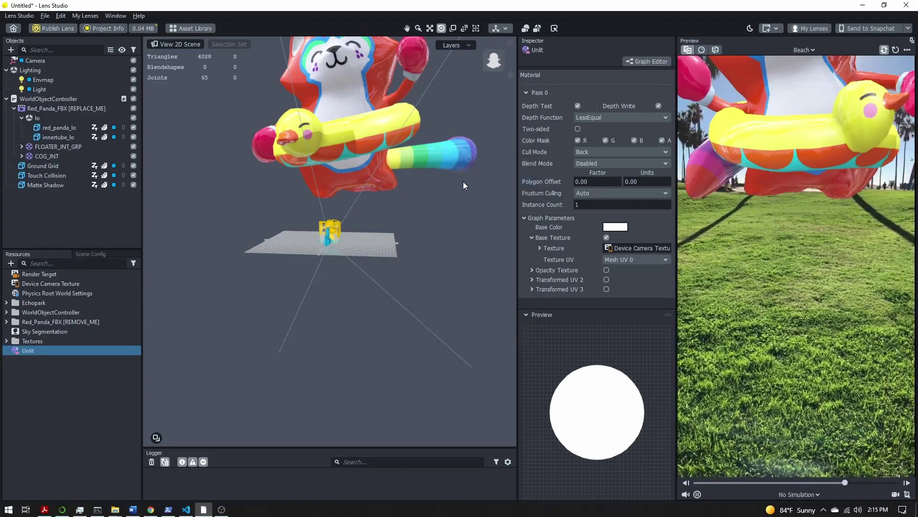
{"action": "left_click", "coordinate": [606, 270]}
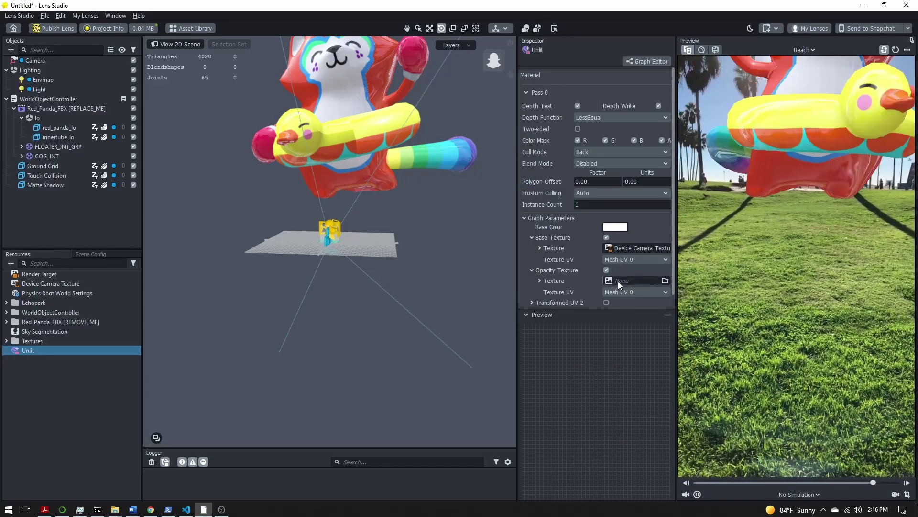
{"action": "left_click", "coordinate": [623, 281]}
{"action": "double_click", "coordinate": [420, 220]}
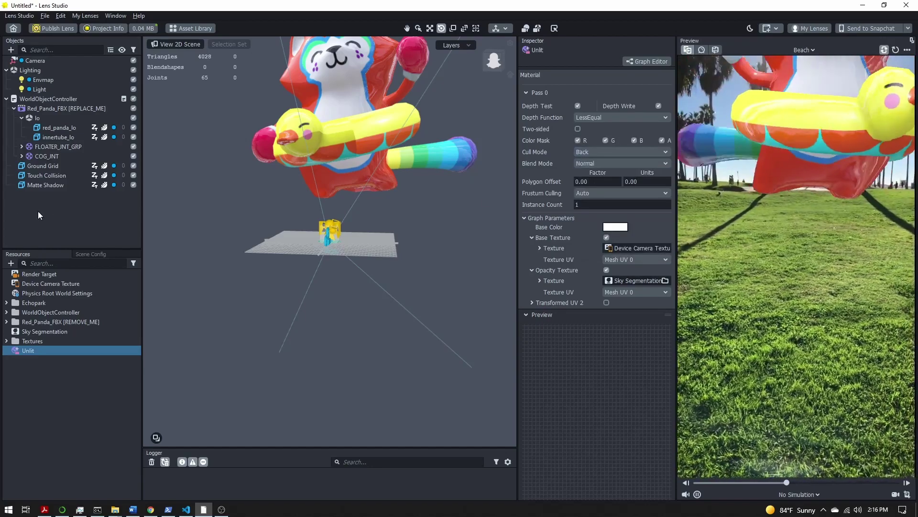
Add a Screen Image and assign it the Unlit material
{"action": "left_click", "coordinate": [10, 50]}
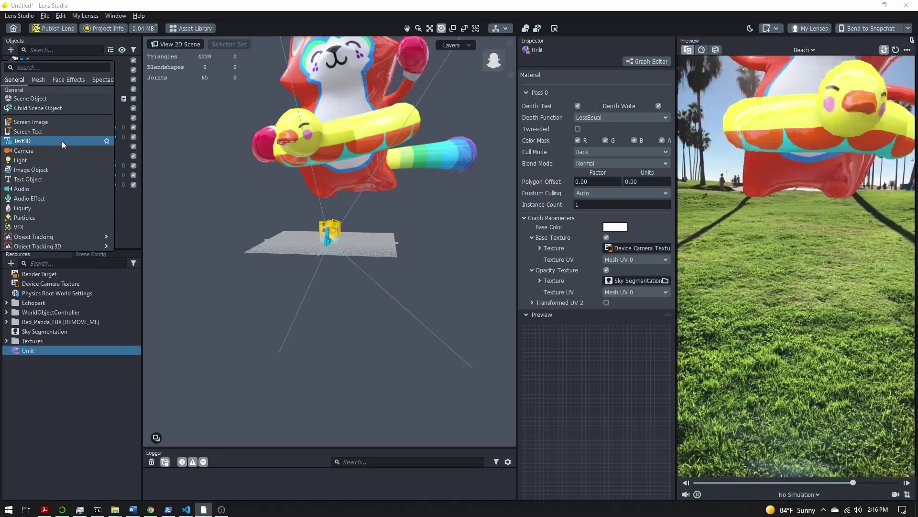
{"action": "key", "text": "Escape"}
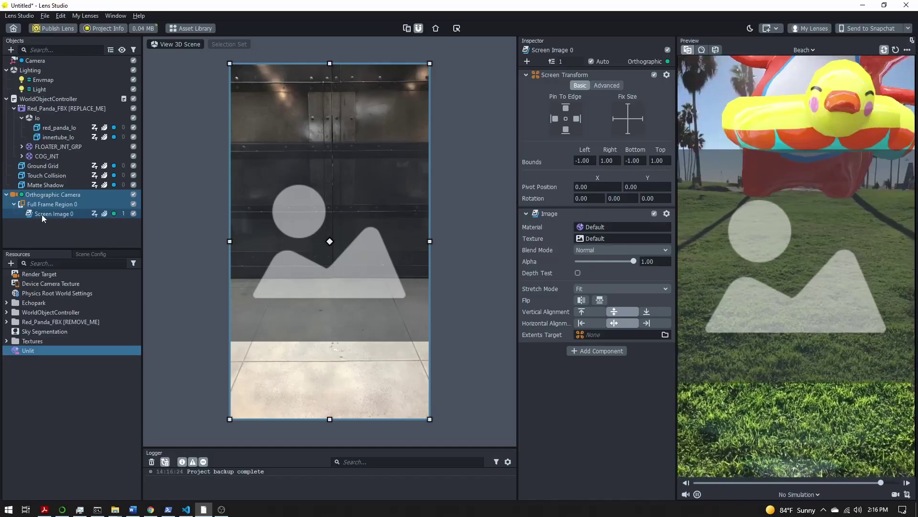
{"action": "left_click", "coordinate": [599, 226]}
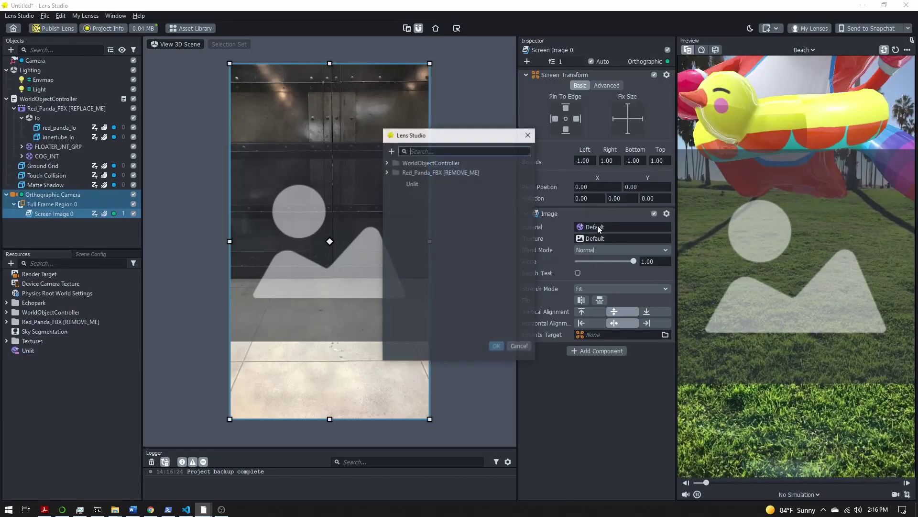
{"action": "left_click", "coordinate": [426, 183]}
{"action": "double_click", "coordinate": [426, 183]}
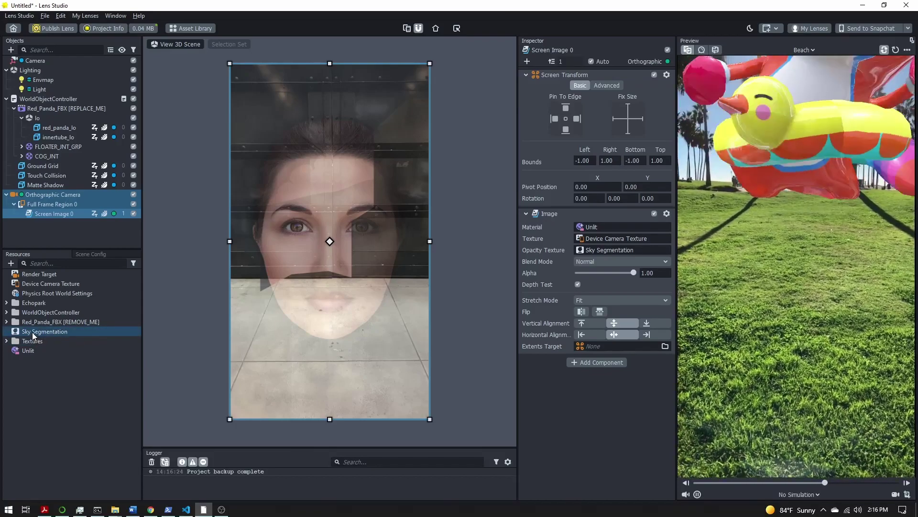
Enable Invert Mask on Sky Segmentation and set Screen Image 0's Stretch Mode to Stretch
{"action": "left_click", "coordinate": [32, 332]}
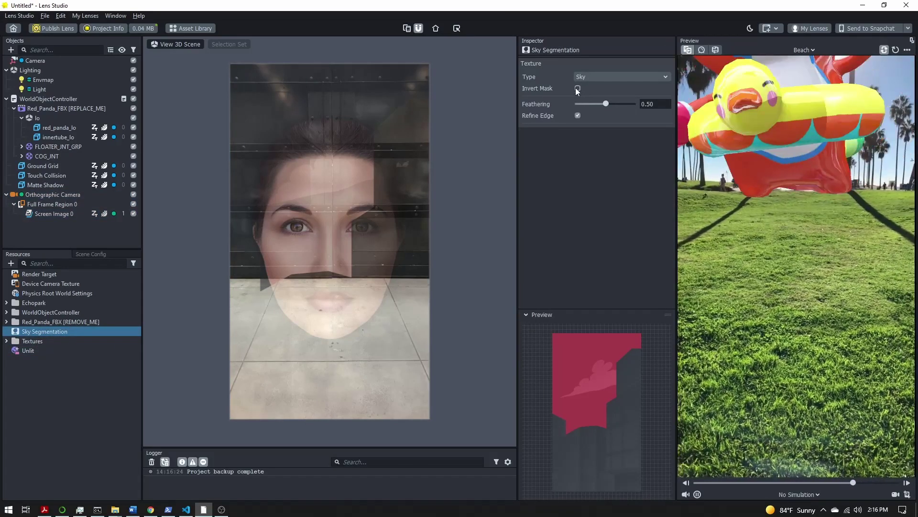
{"action": "left_click", "coordinate": [577, 88]}
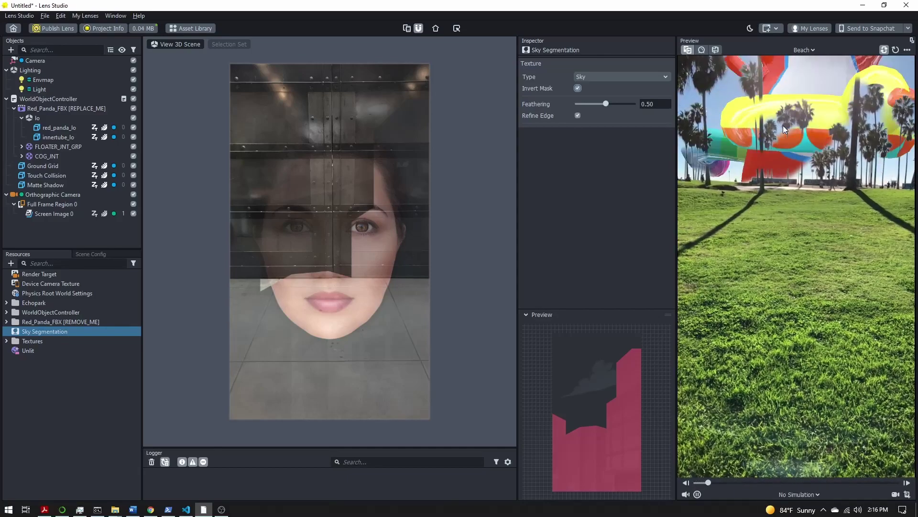
{"action": "left_click", "coordinate": [56, 214]}
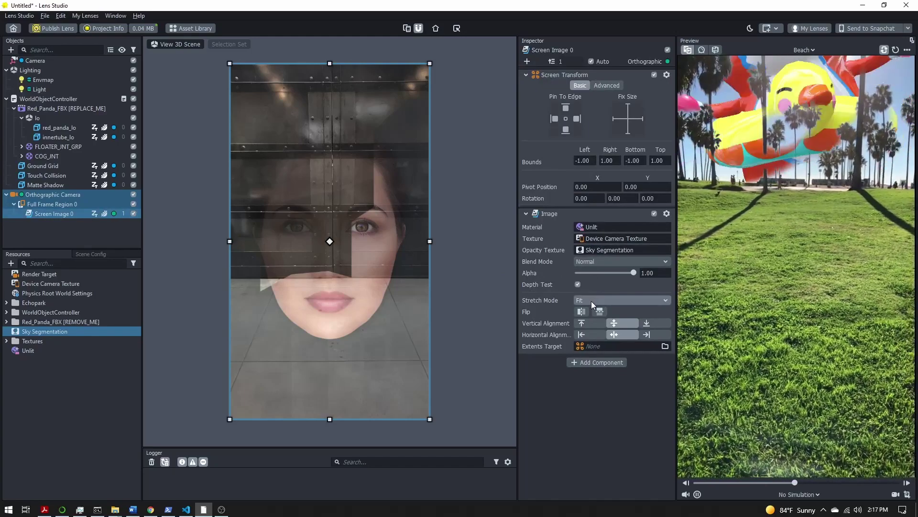
{"action": "left_click", "coordinate": [591, 300]}
{"action": "left_click", "coordinate": [601, 314]}
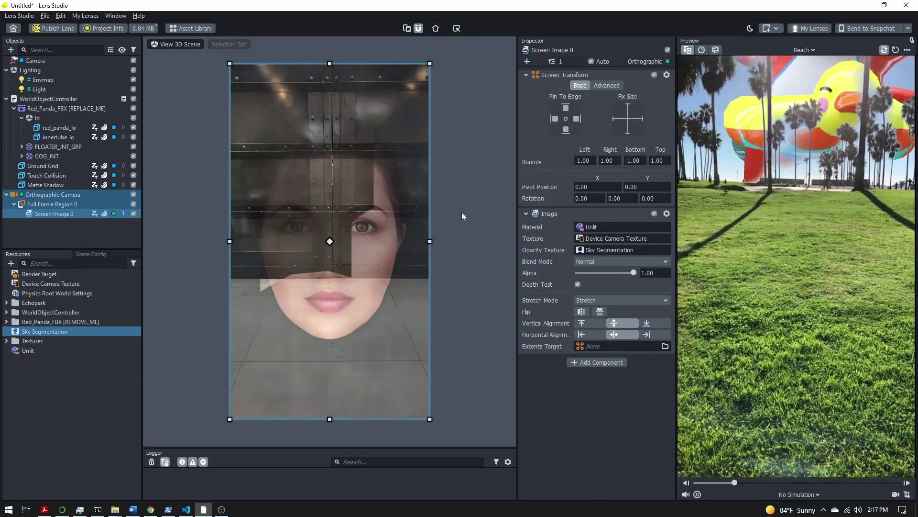
Reduce Red_Panda_FBX's linked Transform scale from 10 to 8, then to 6
{"action": "left_click", "coordinate": [48, 98]}
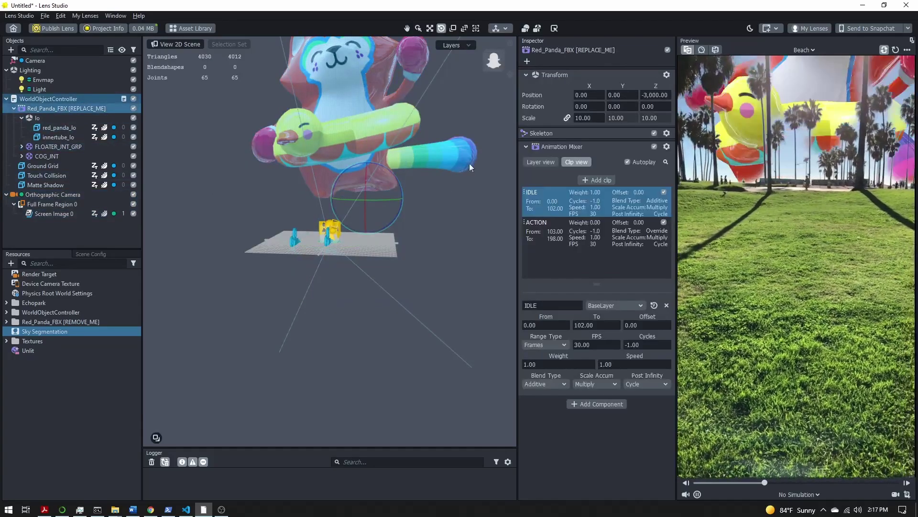
{"action": "left_click", "coordinate": [584, 118]}
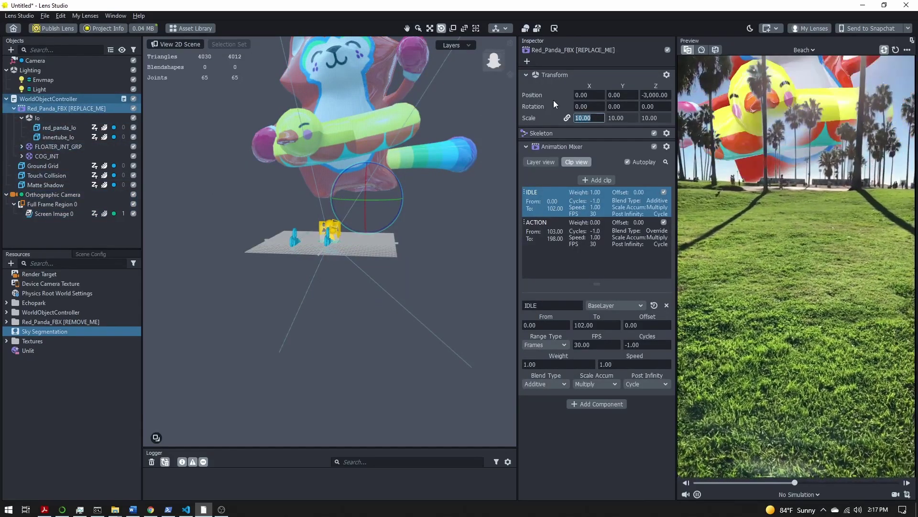
{"action": "type", "text": "8"}
{"action": "key", "text": "Return"}
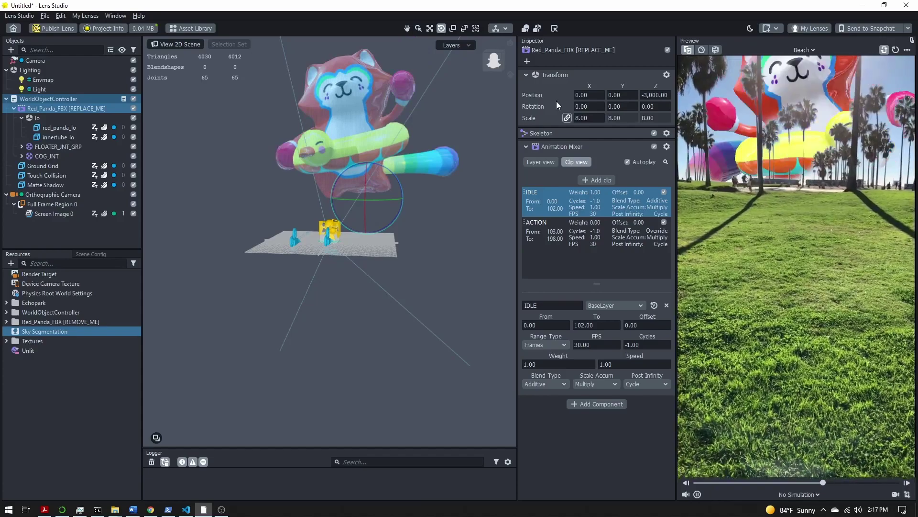
{"action": "left_click", "coordinate": [584, 118]}
{"action": "type", "text": "6"}
{"action": "key", "text": "Return"}
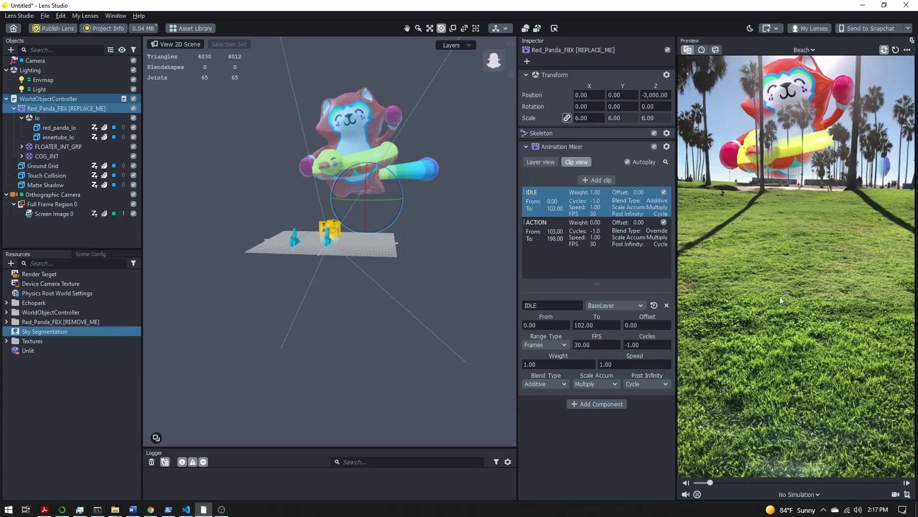
{"action": "left_click", "coordinate": [122, 274]}
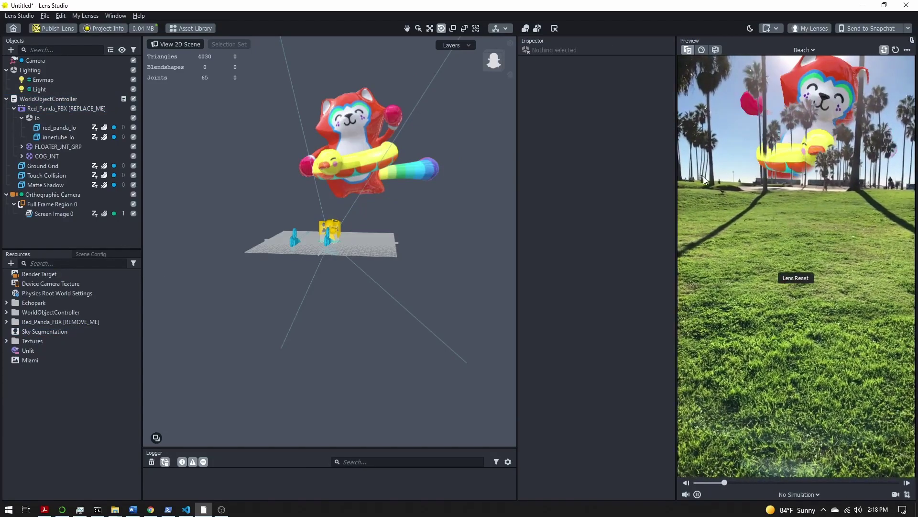
Add a new top-level Camera object, which gets Render Order 2
{"action": "left_click", "coordinate": [33, 60]}
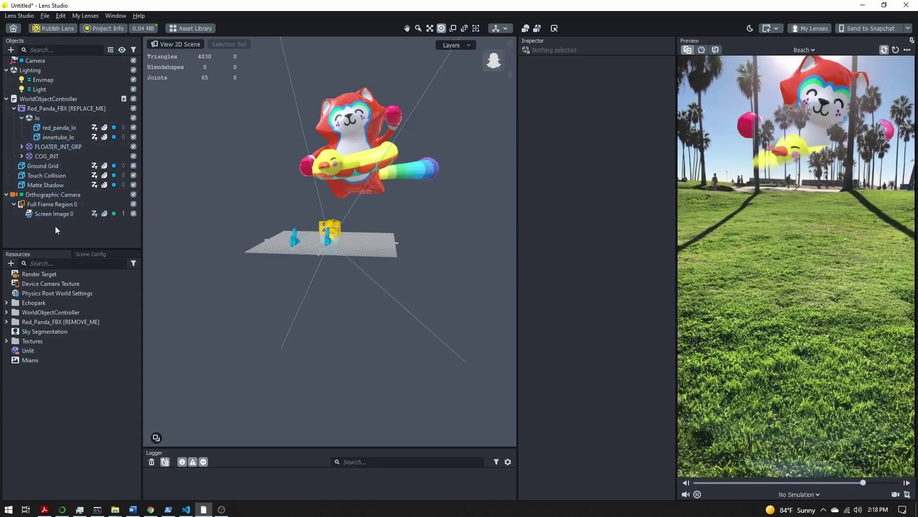
{"action": "left_click", "coordinate": [10, 50]}
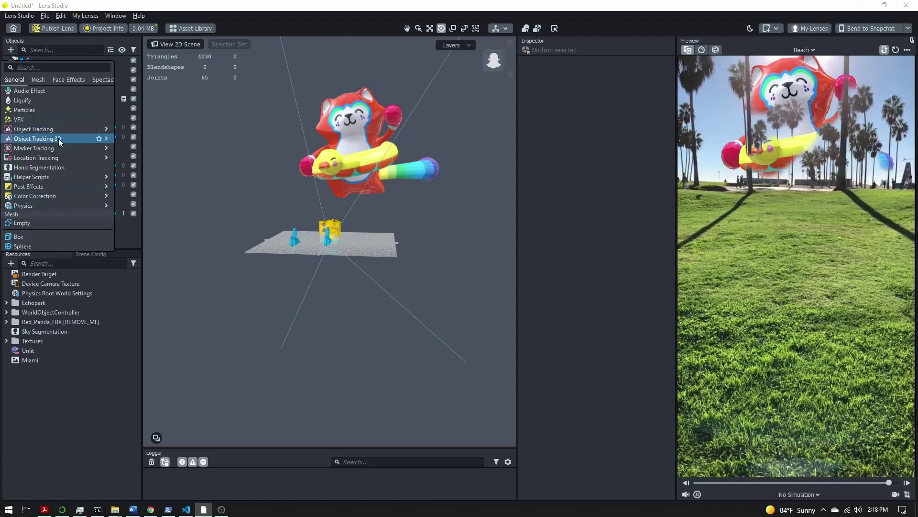
{"action": "left_click", "coordinate": [28, 150]}
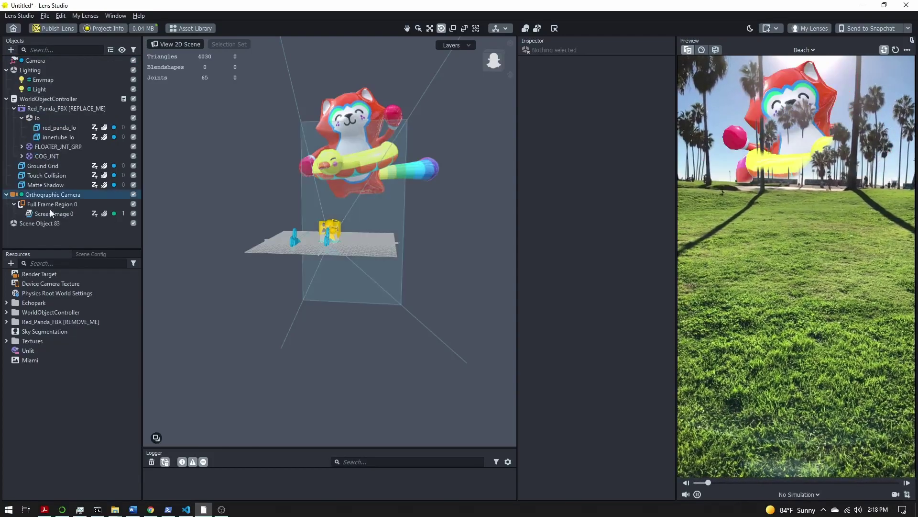
{"action": "left_click", "coordinate": [39, 224]}
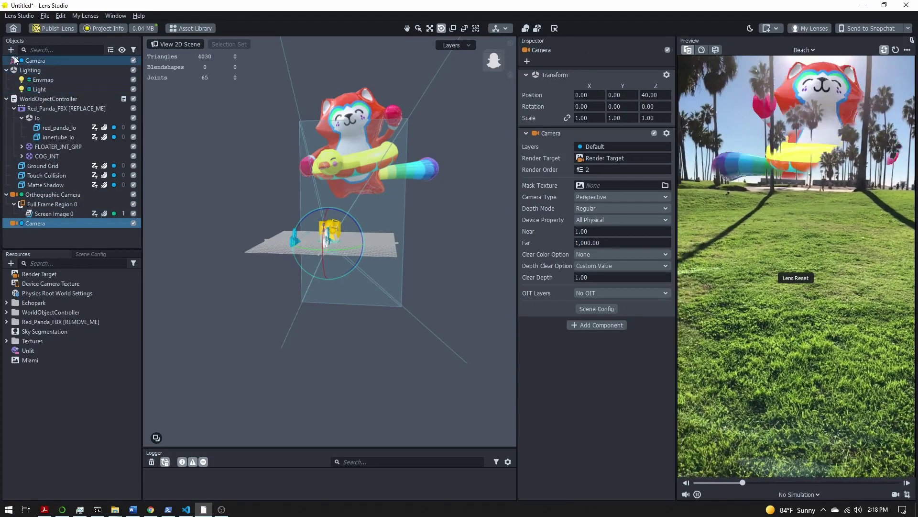
Bring up the Post Effects > Color Correction presets in the Objects + menu
{"action": "left_click", "coordinate": [11, 49]}
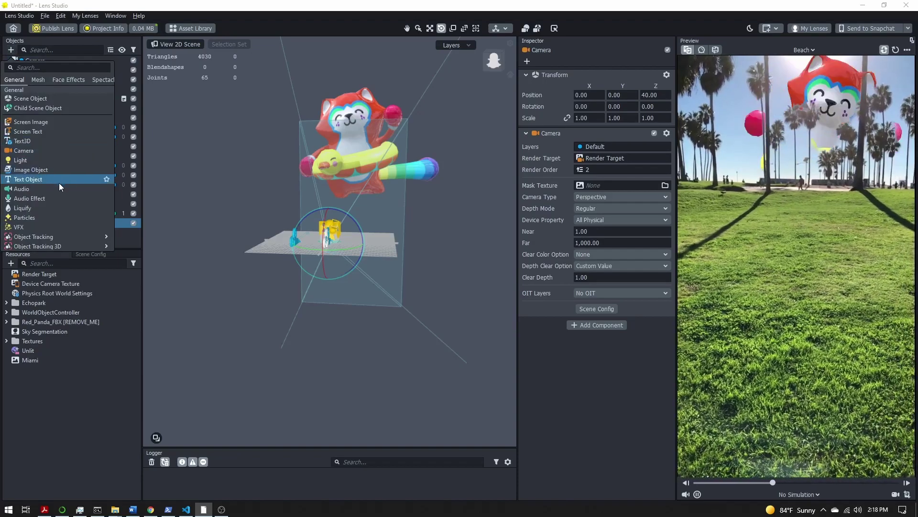
{"action": "scroll", "coordinate": [59, 182], "scroll_direction": "down", "scroll_amount": 2}
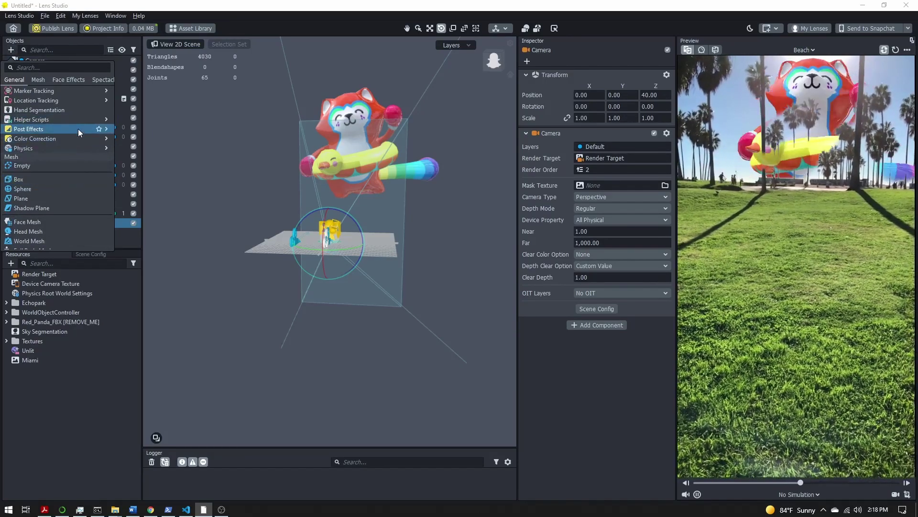
{"action": "mouse_move", "coordinate": [78, 128]}
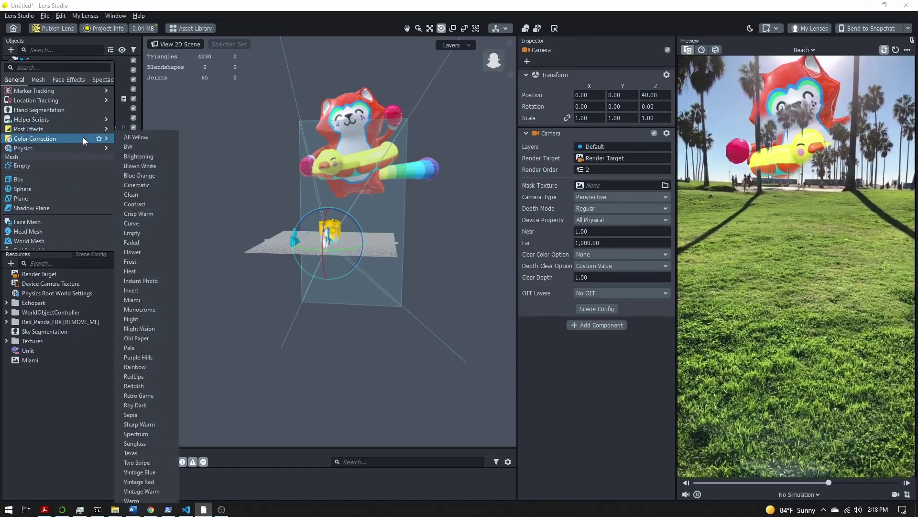
Add the Crisp Warm color correction and lower its Post Effect Alpha to 0.28
{"action": "left_click", "coordinate": [157, 213]}
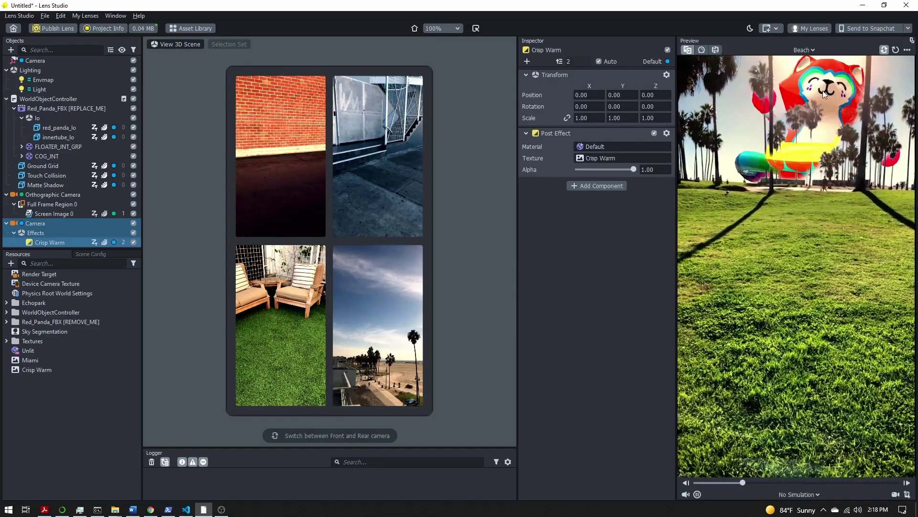
{"action": "left_click_drag", "start_coordinate": [634, 169], "coordinate": [594, 175]}
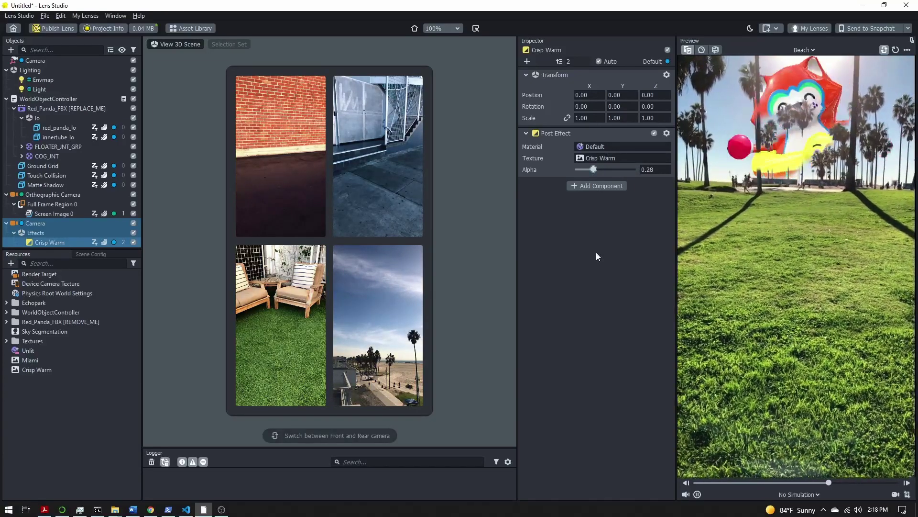